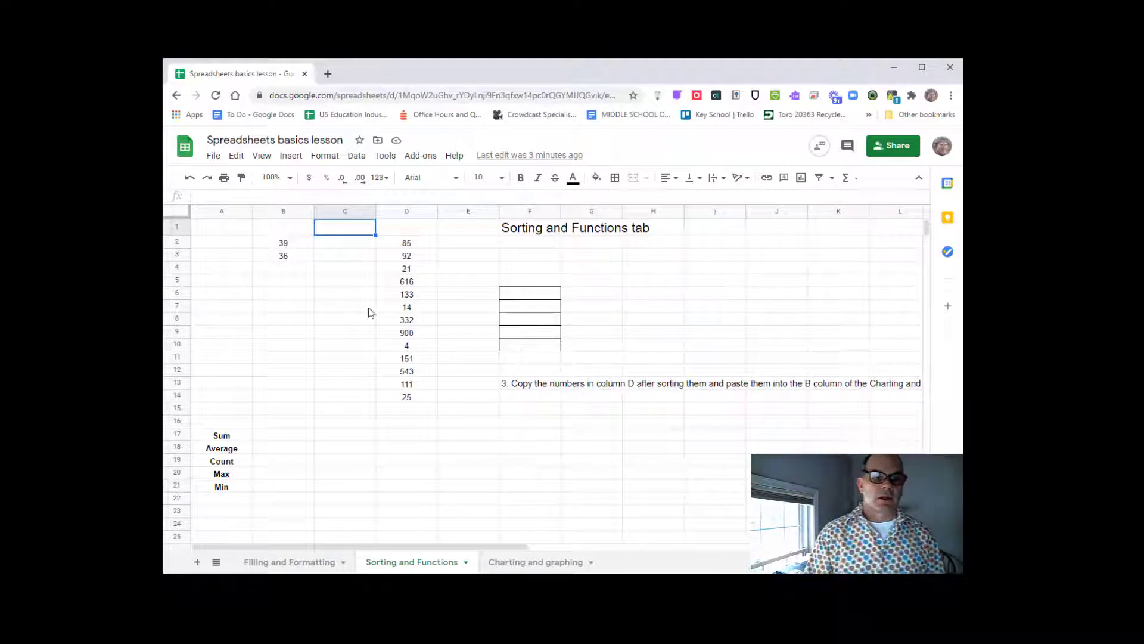
Step: Extend the number pattern started in B2:B3 down column B through B14
click(295, 245)
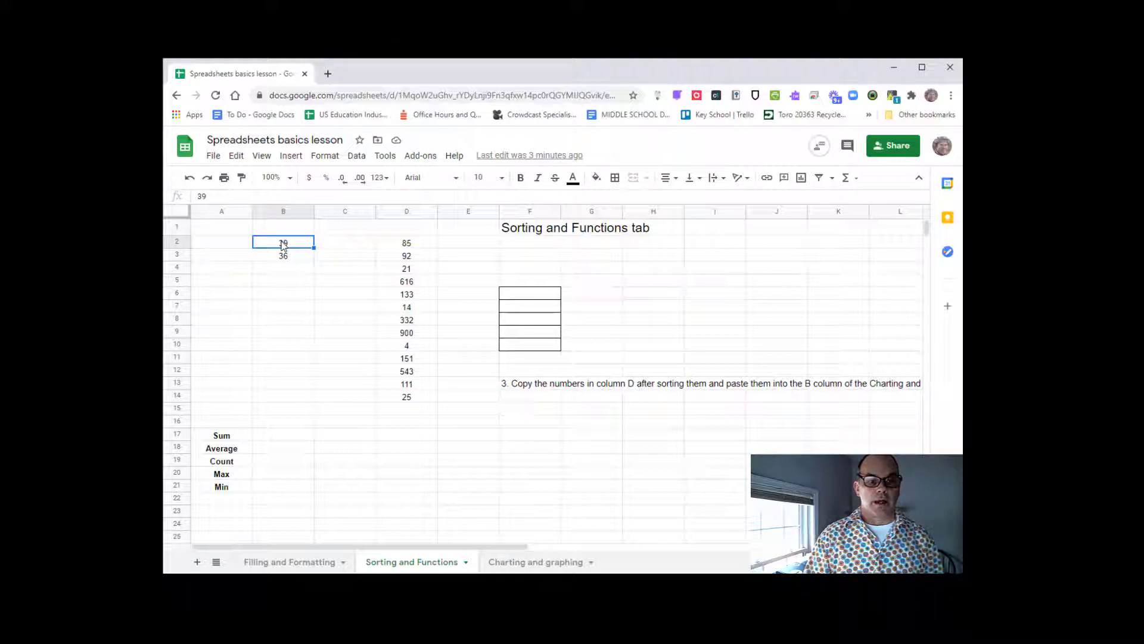
drag(282, 247, 284, 262)
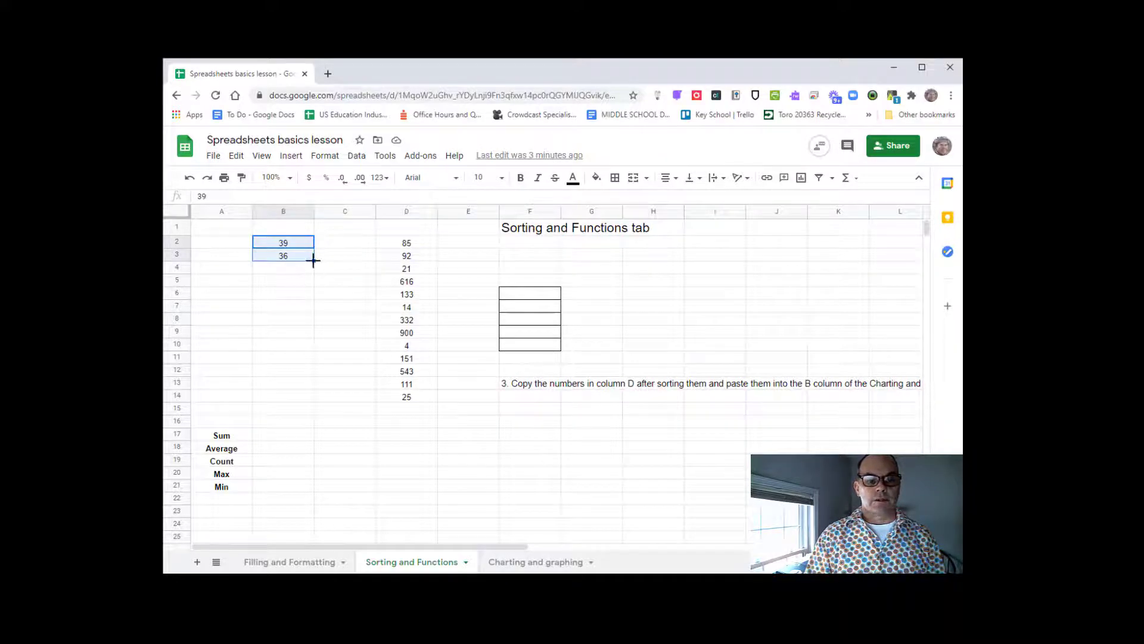
drag(314, 263, 312, 399)
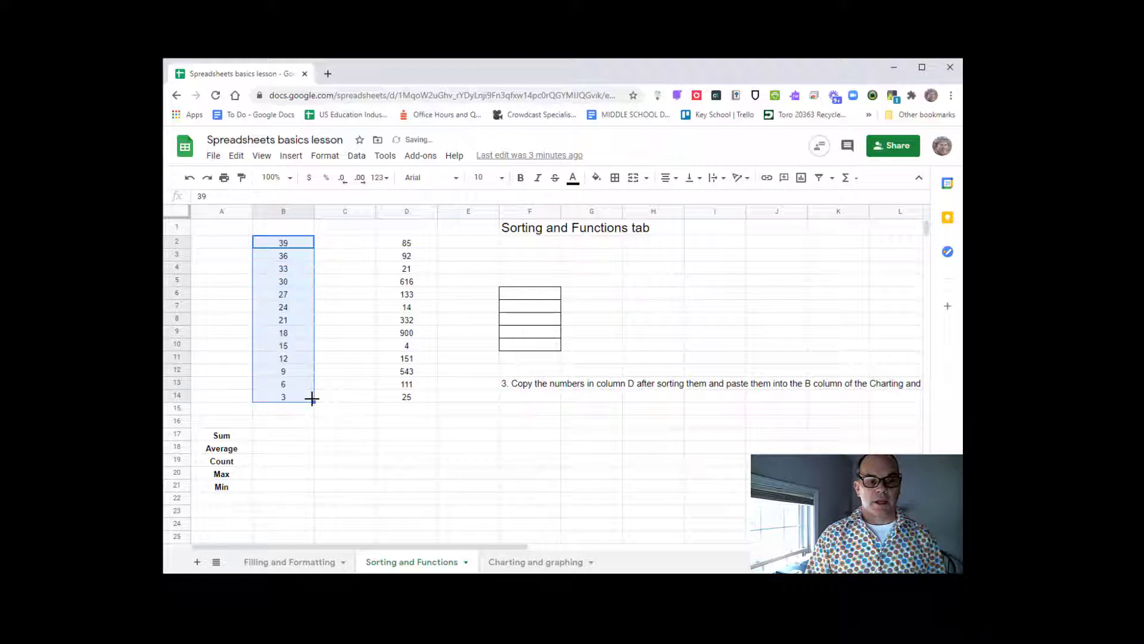
click(358, 401)
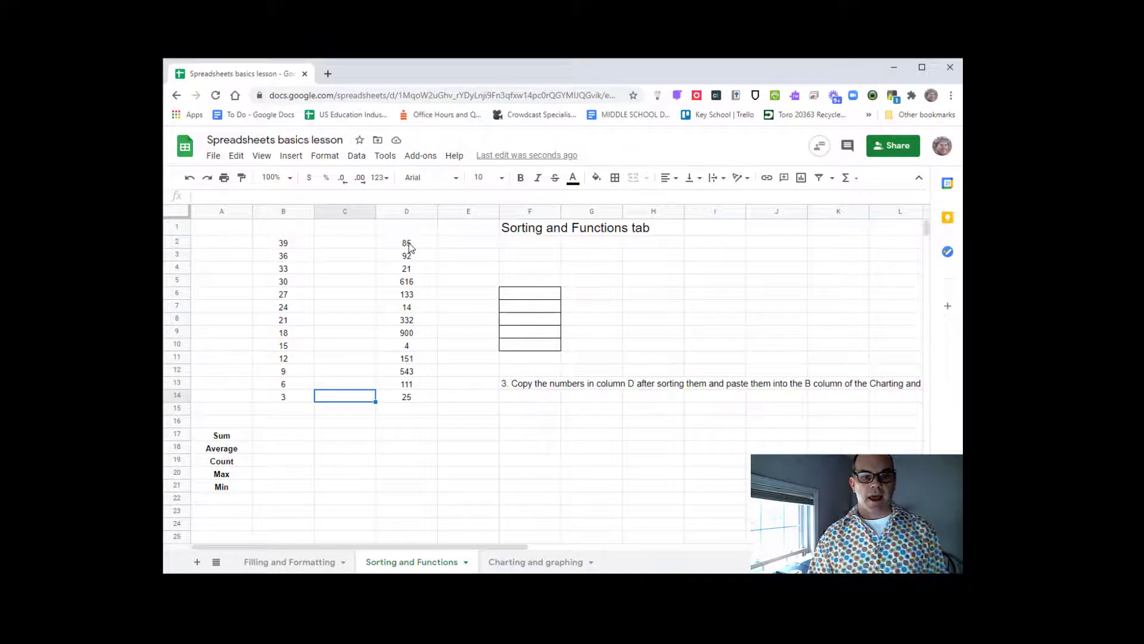
Step: Sort the range D2:D14 by Column D in A → Z order, without a header row
drag(416, 244, 416, 395)
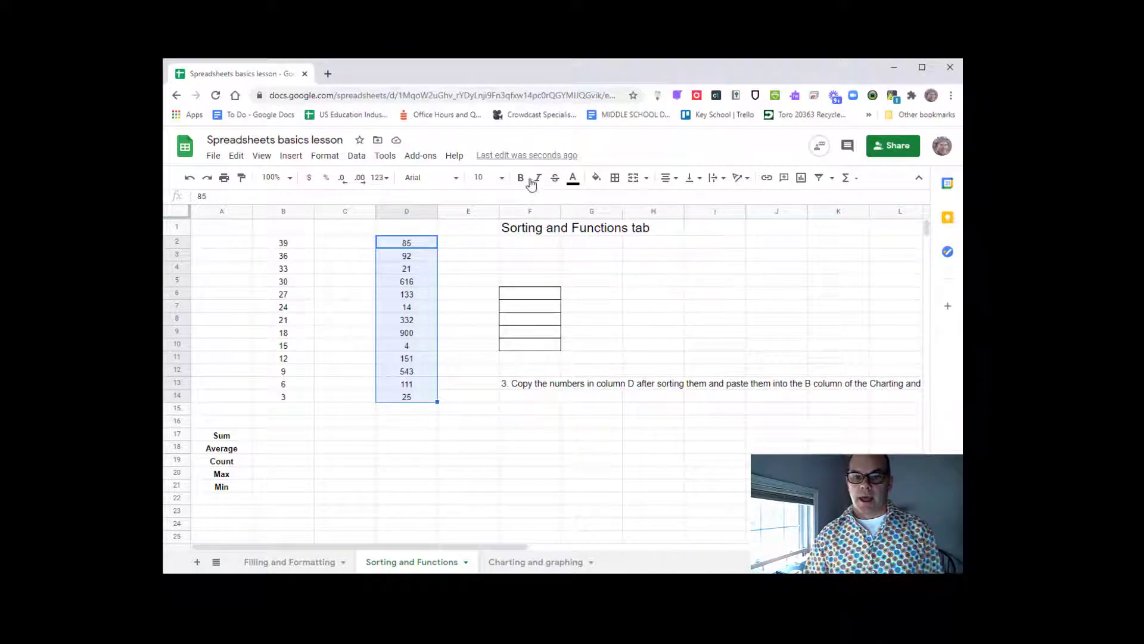
right_click(414, 281)
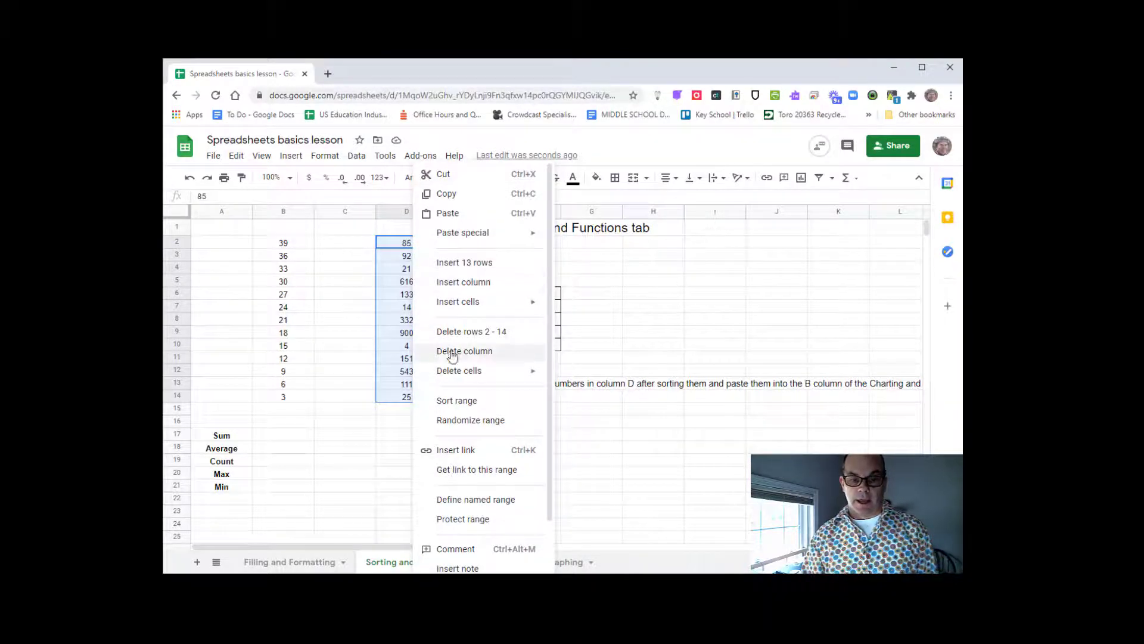
click(490, 406)
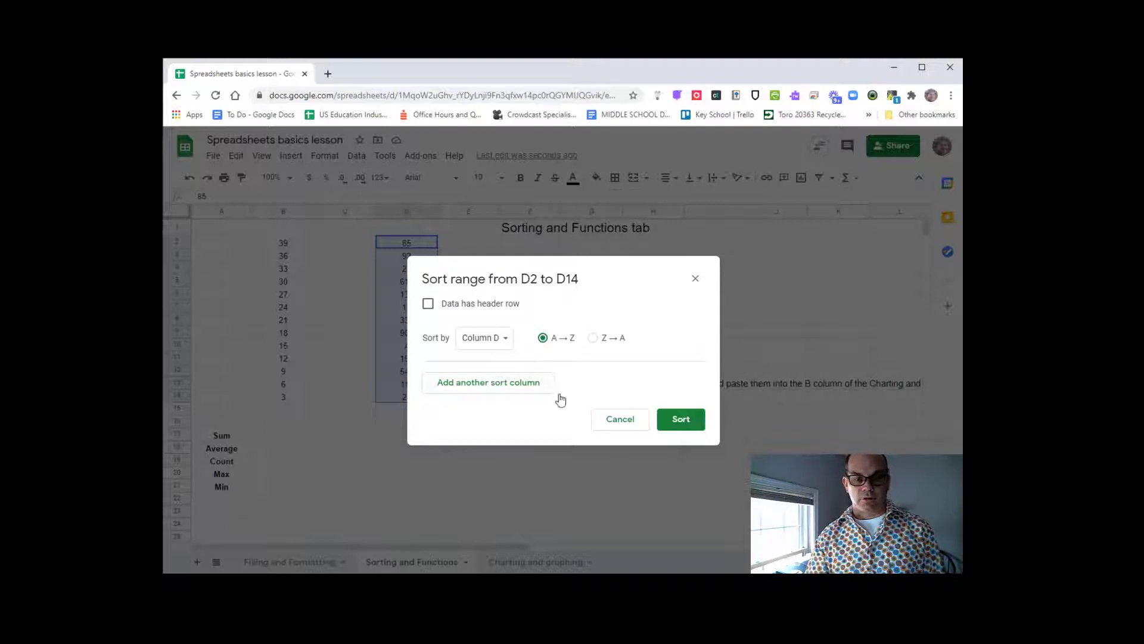
click(673, 420)
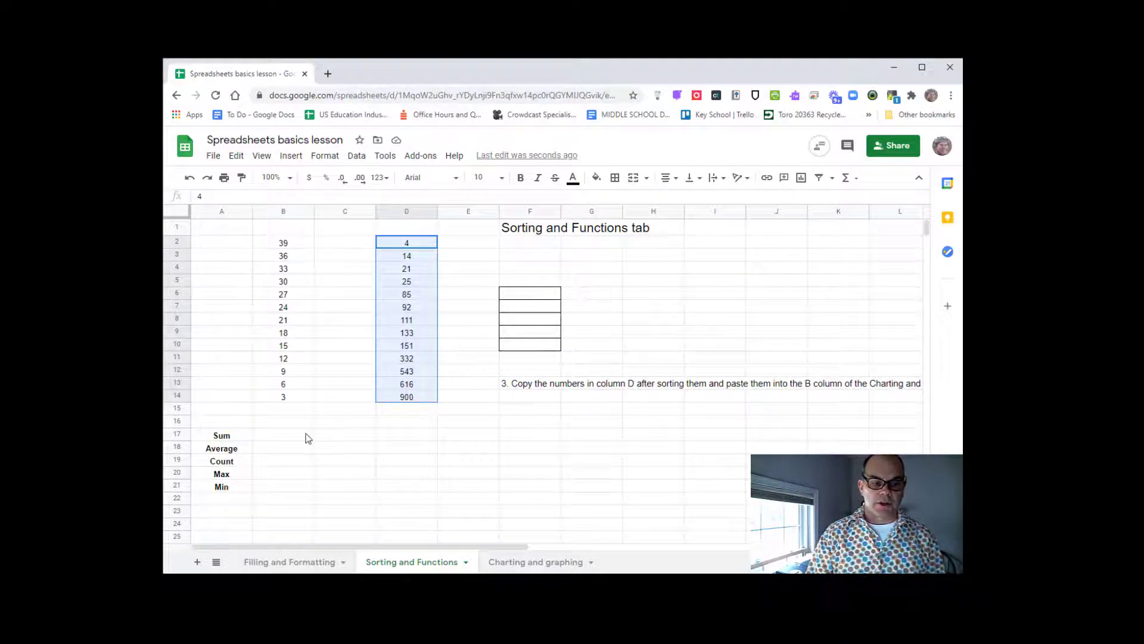
click(349, 438)
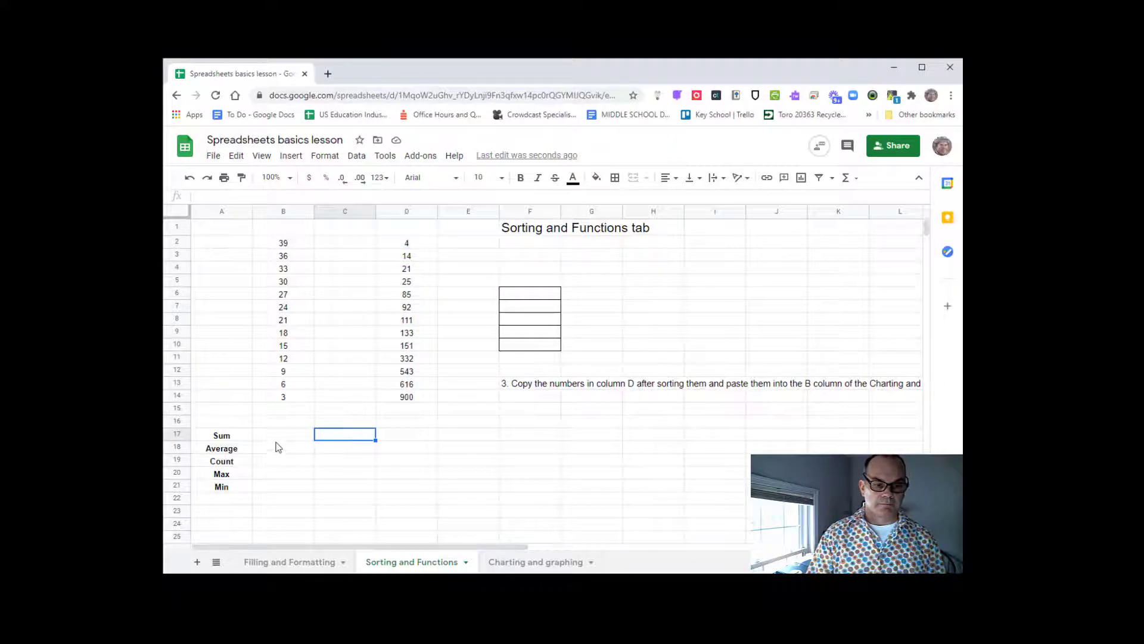
click(234, 441)
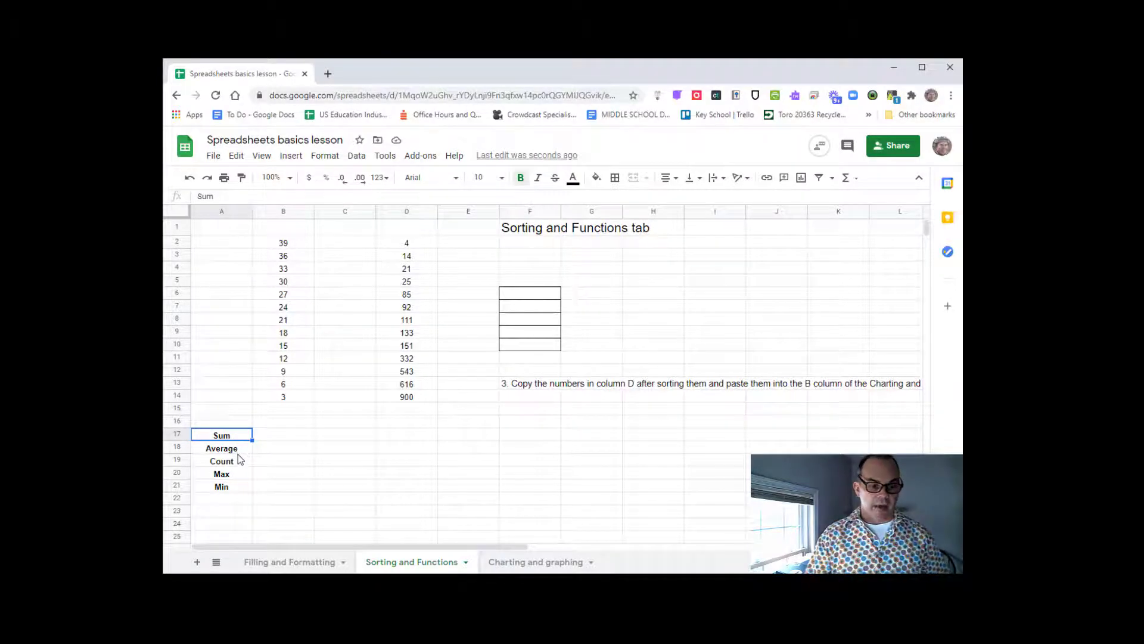
click(237, 453)
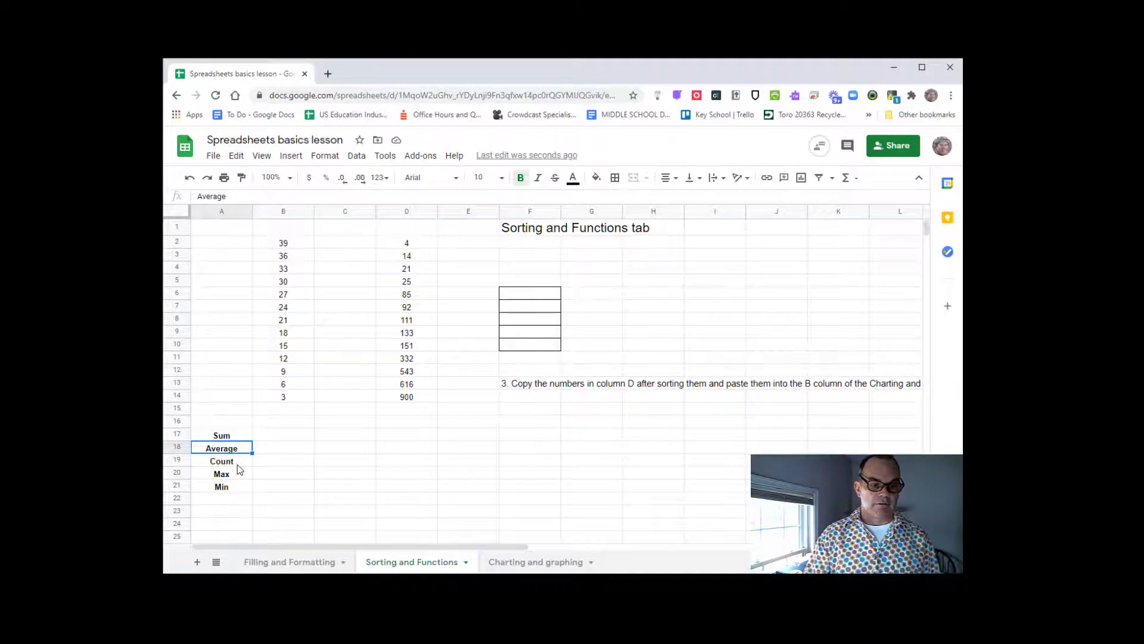
click(237, 465)
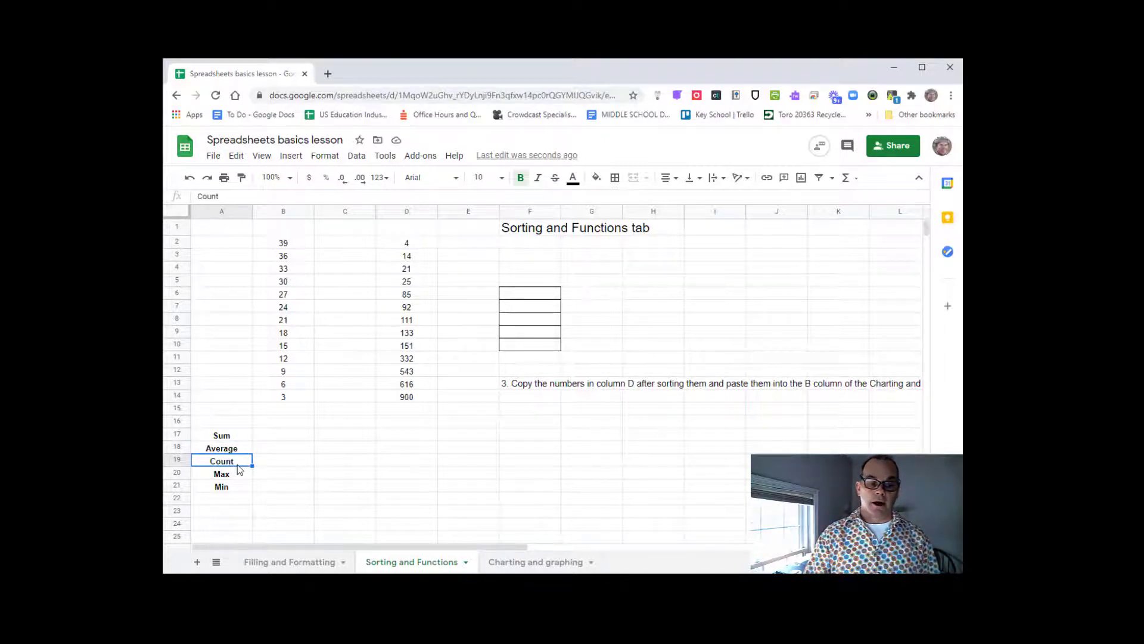
click(238, 475)
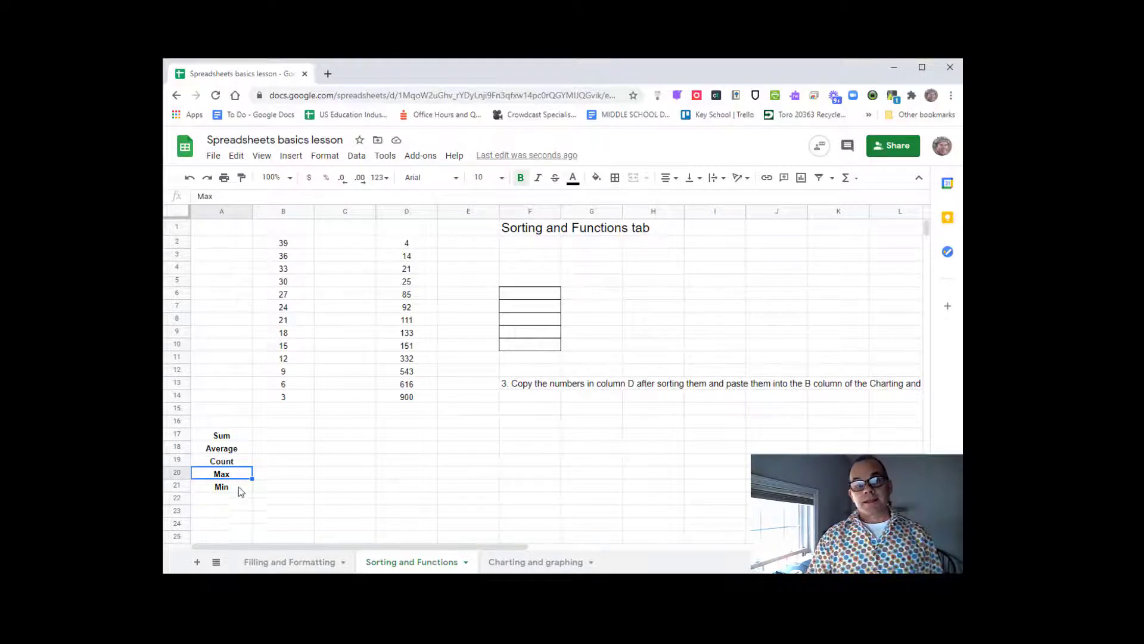
click(237, 487)
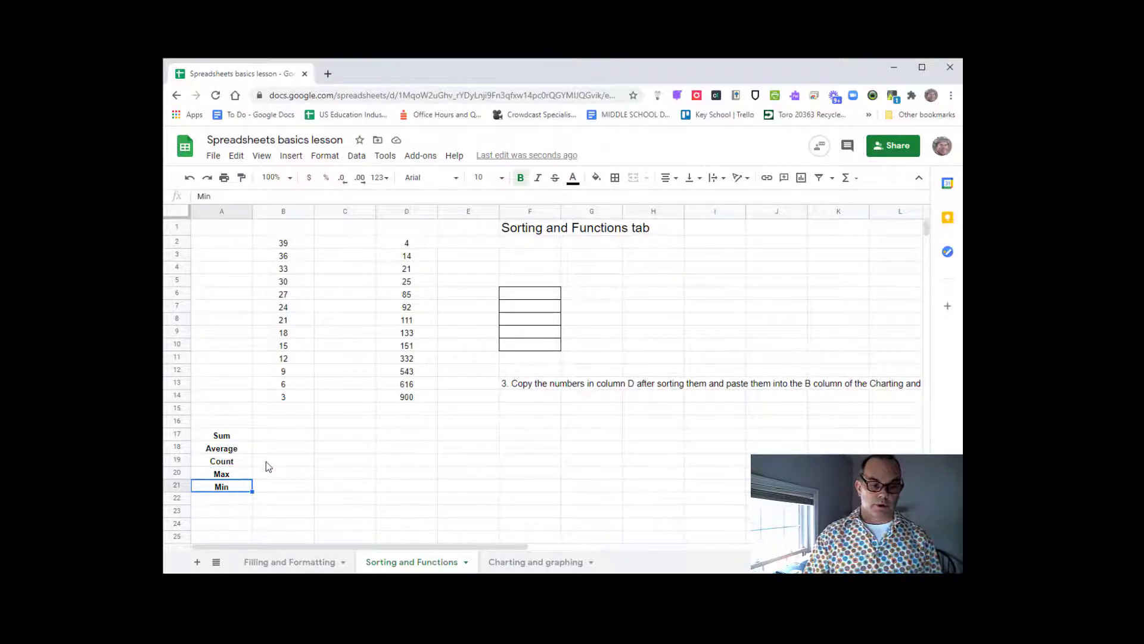
Step: Insert a SUM function over D2:D14 in cell B17, beside the Sum label, and check its formula
click(284, 438)
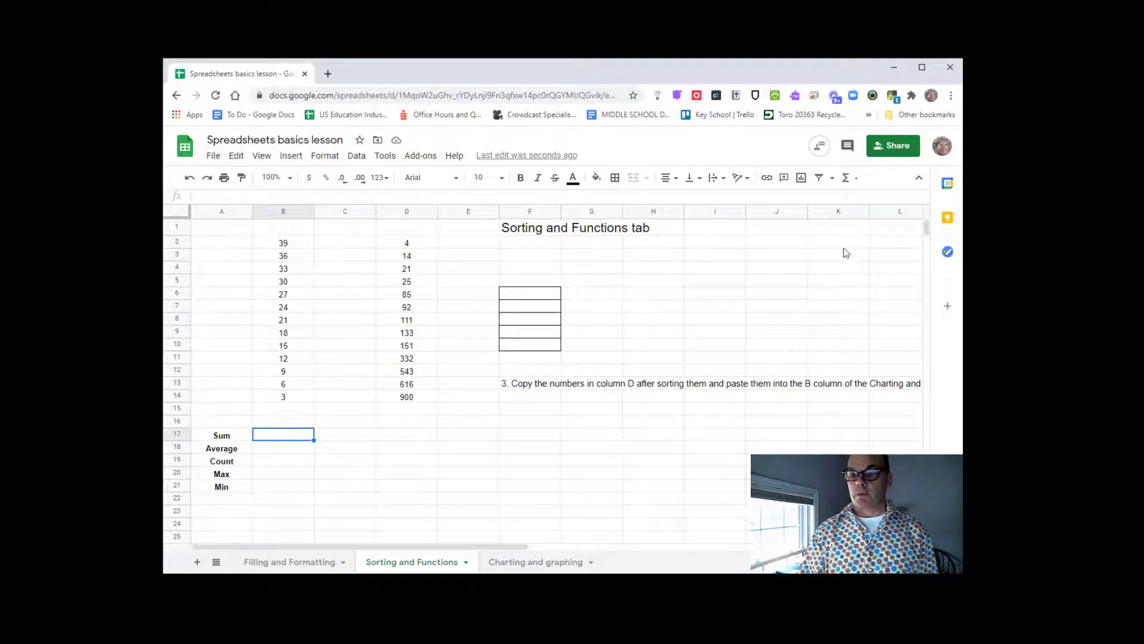
click(857, 178)
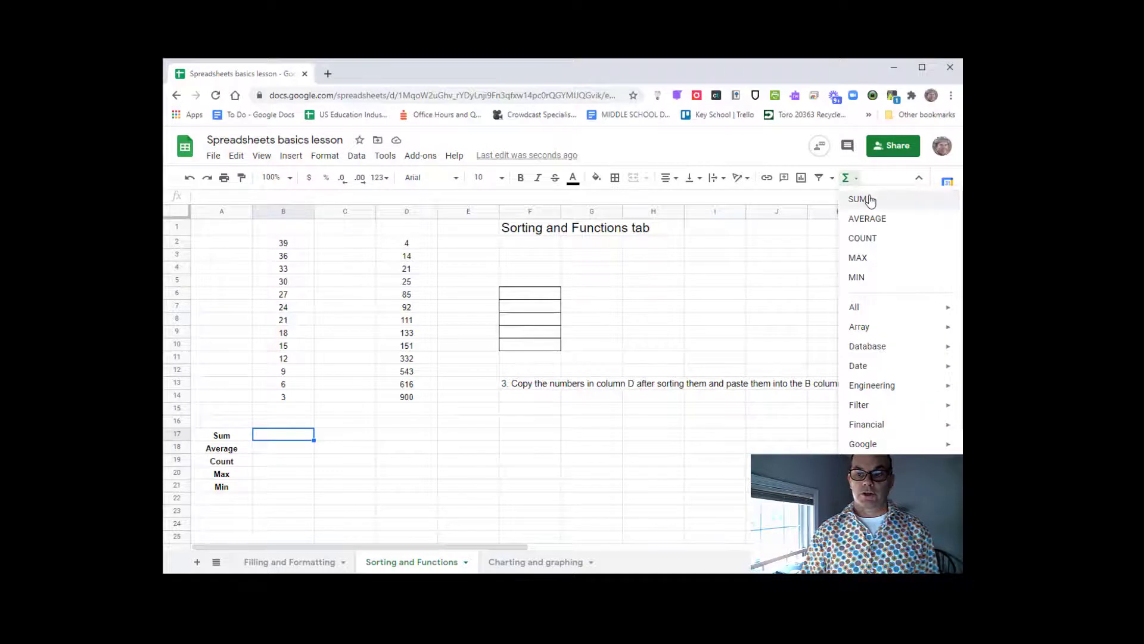
click(869, 199)
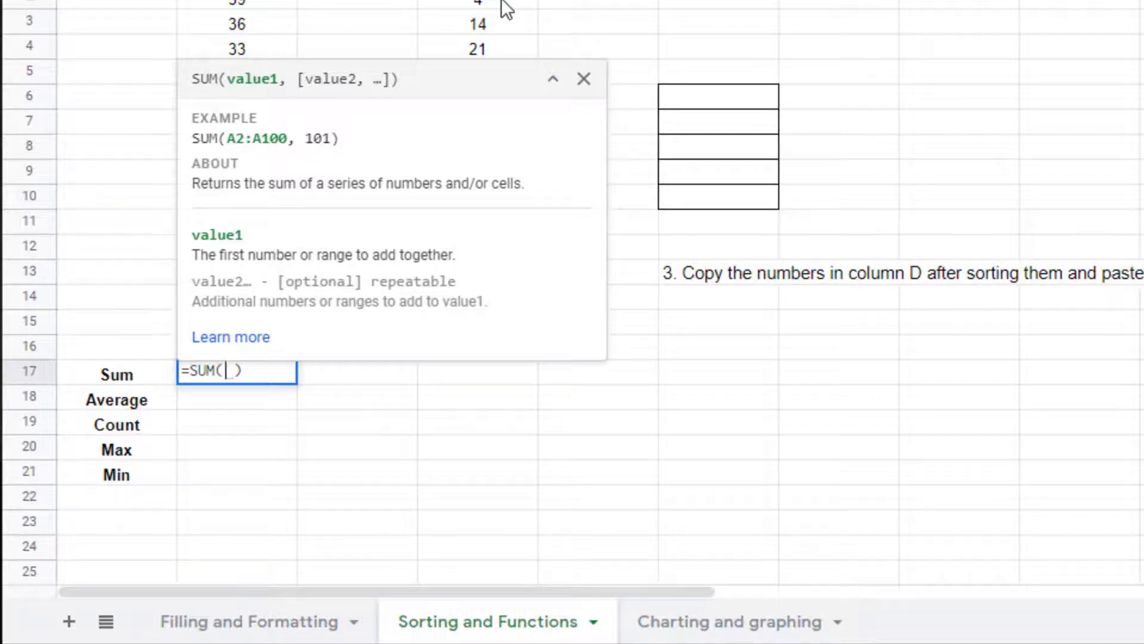
drag(505, 9, 489, 294)
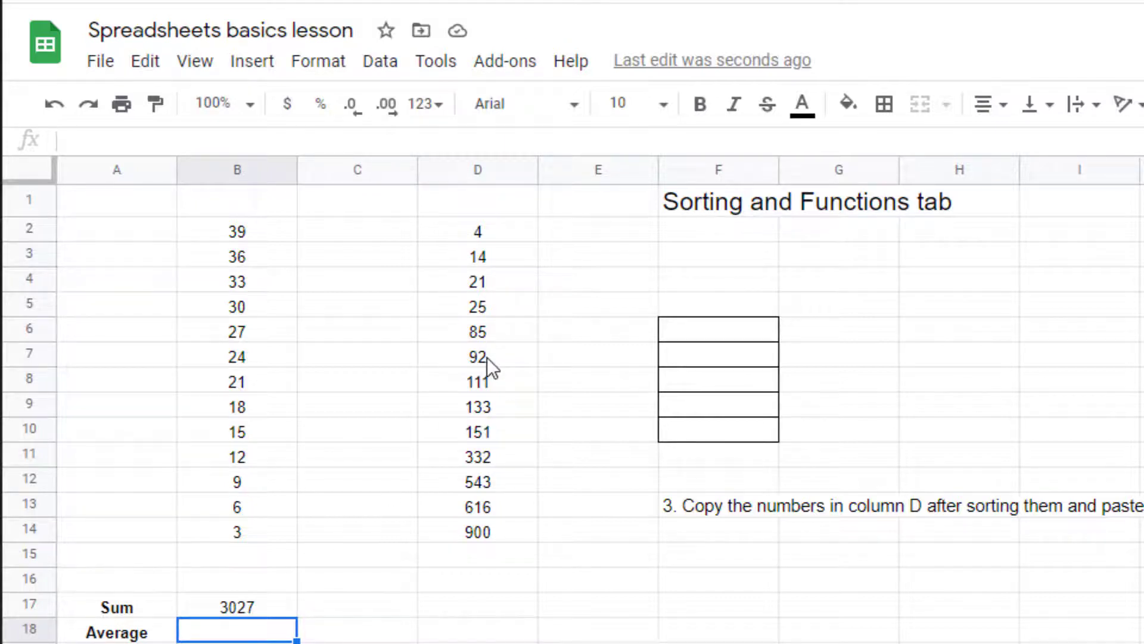
click(273, 606)
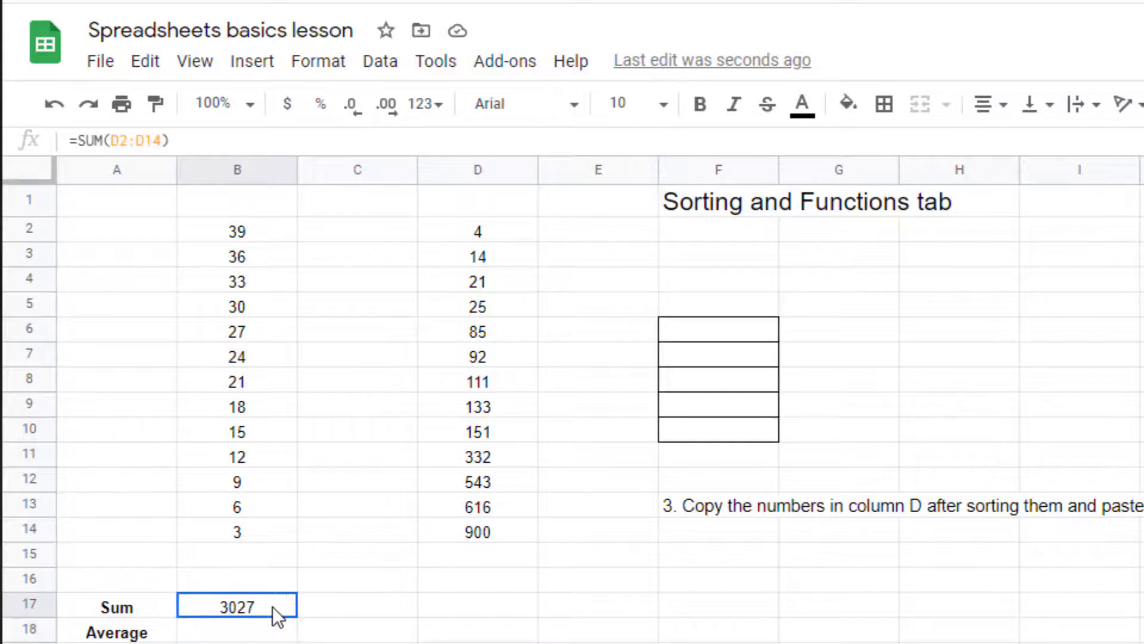
Step: Change the value in cell D7 to 192
click(488, 356)
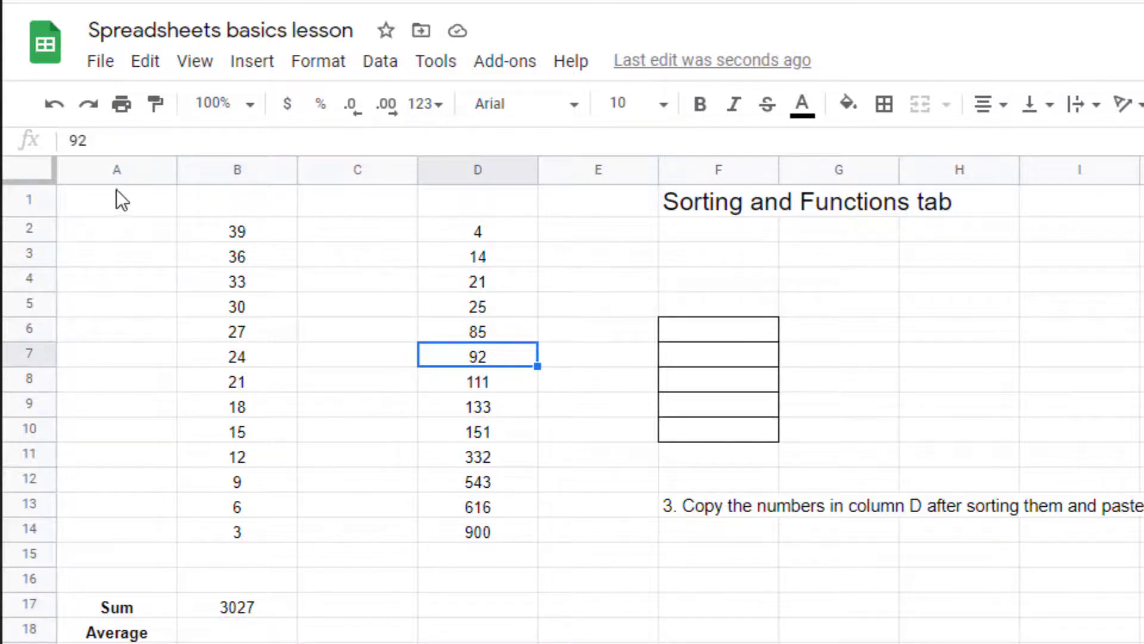
click(75, 133)
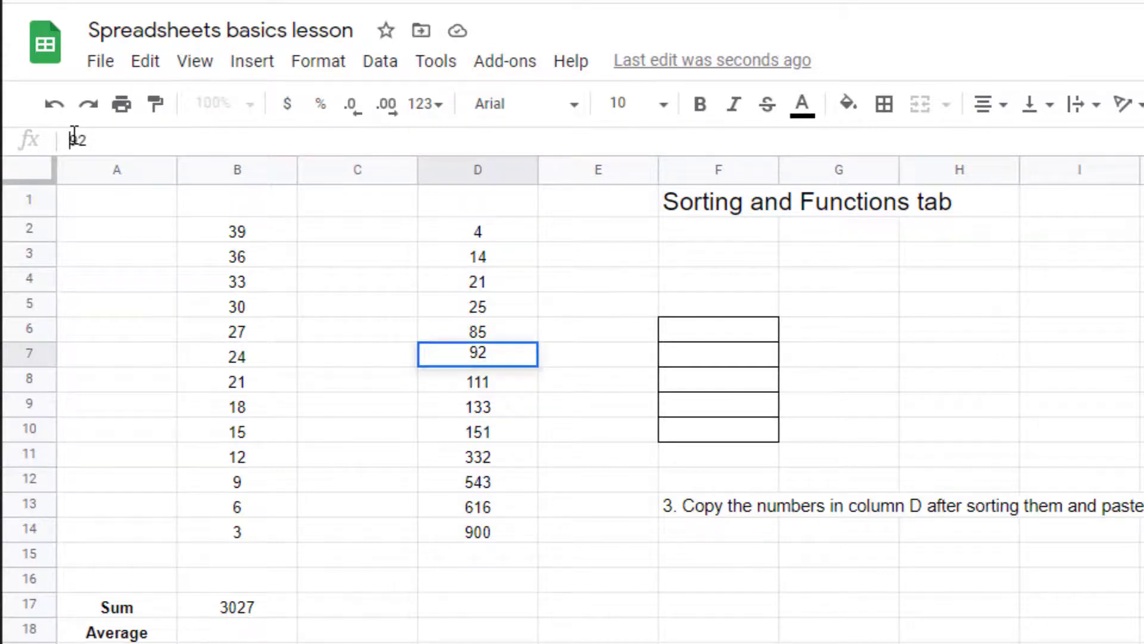
text(1)
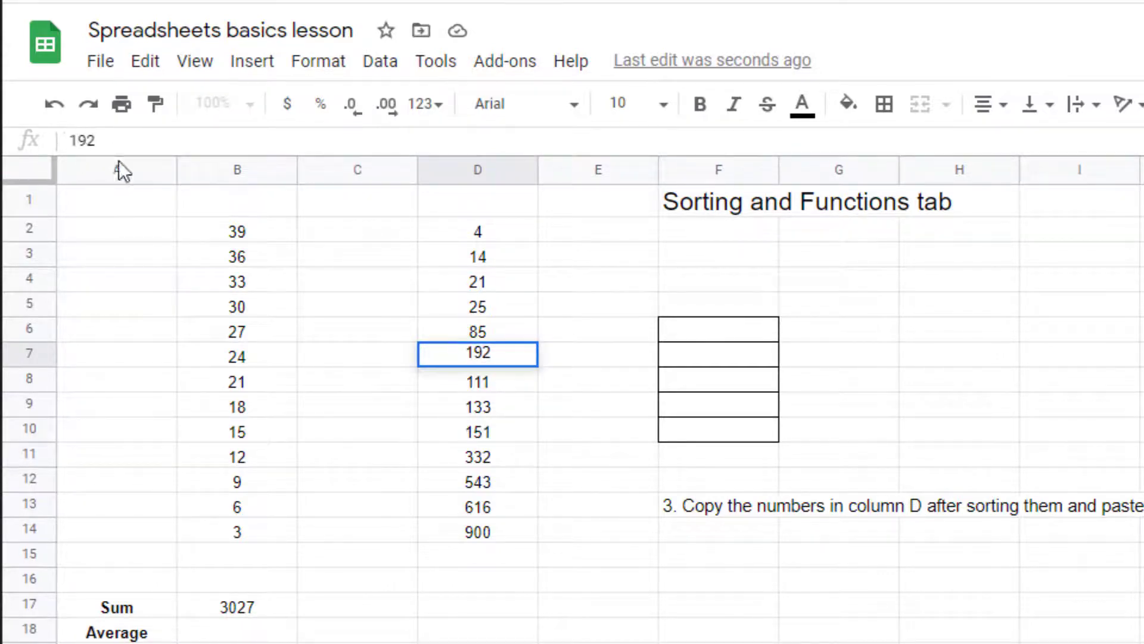
click(556, 357)
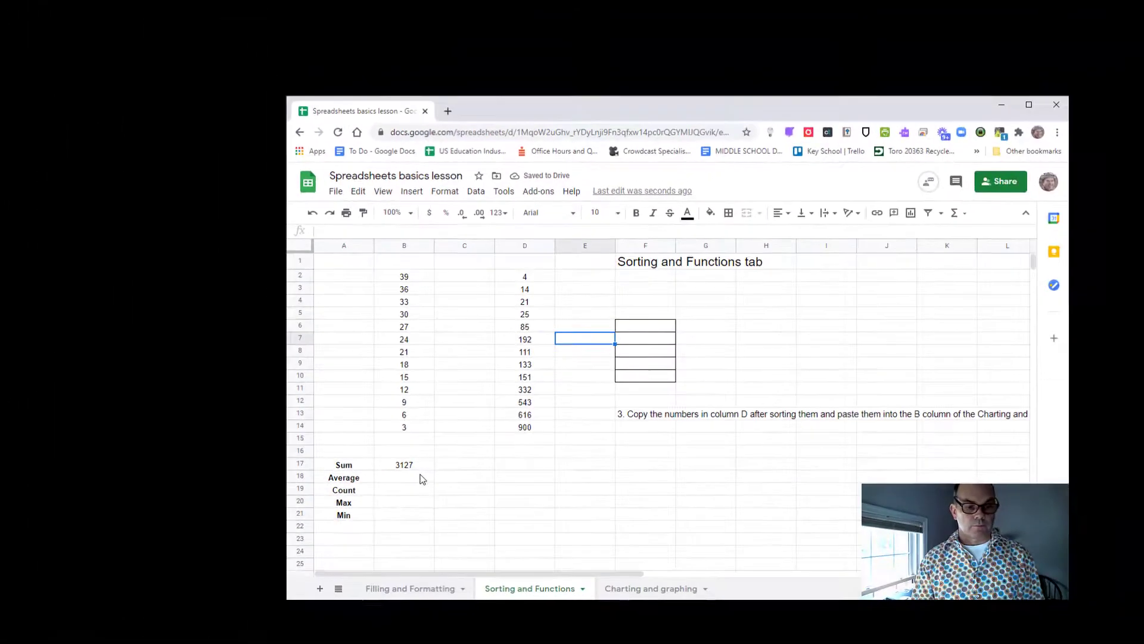
Step: Insert an AVERAGE function over D2:D14 in cell B18, beside the Average label
click(270, 631)
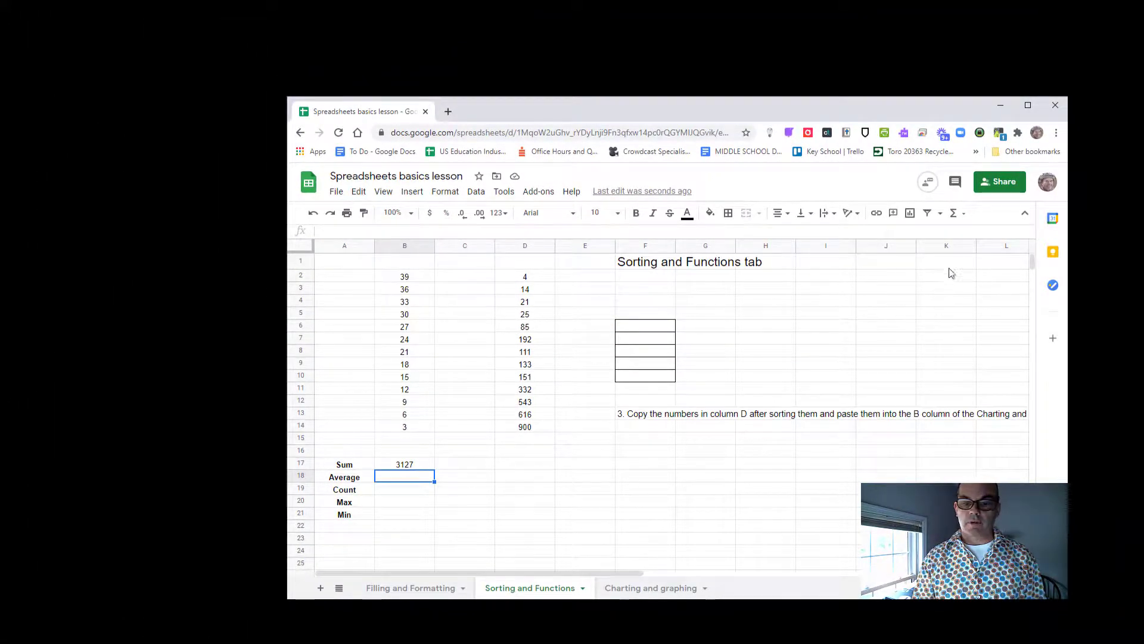
click(964, 220)
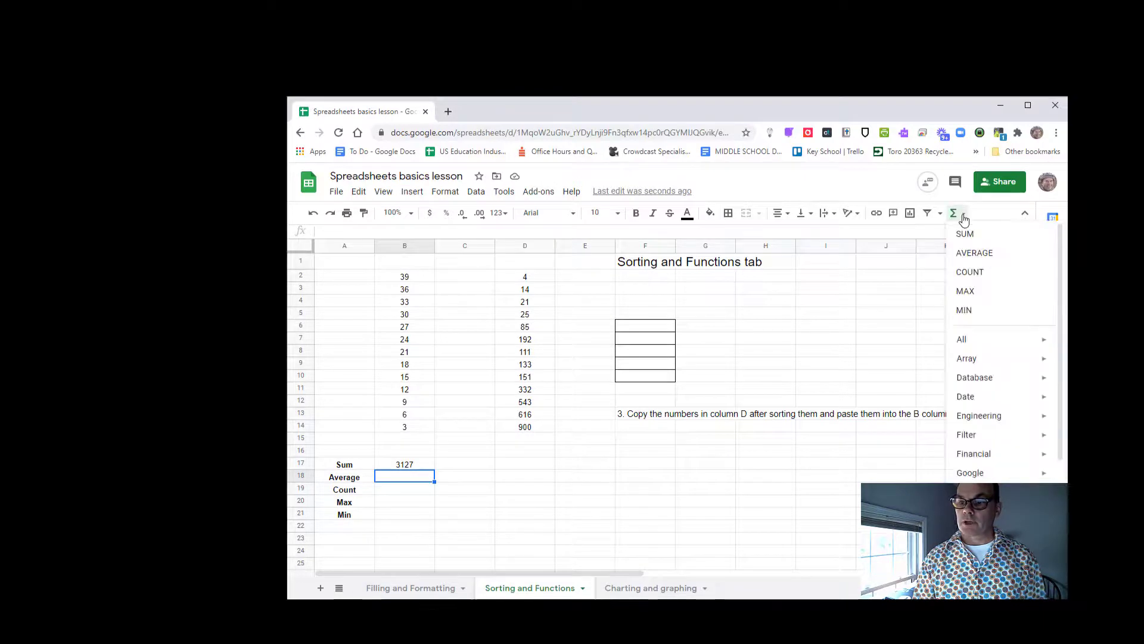
click(972, 255)
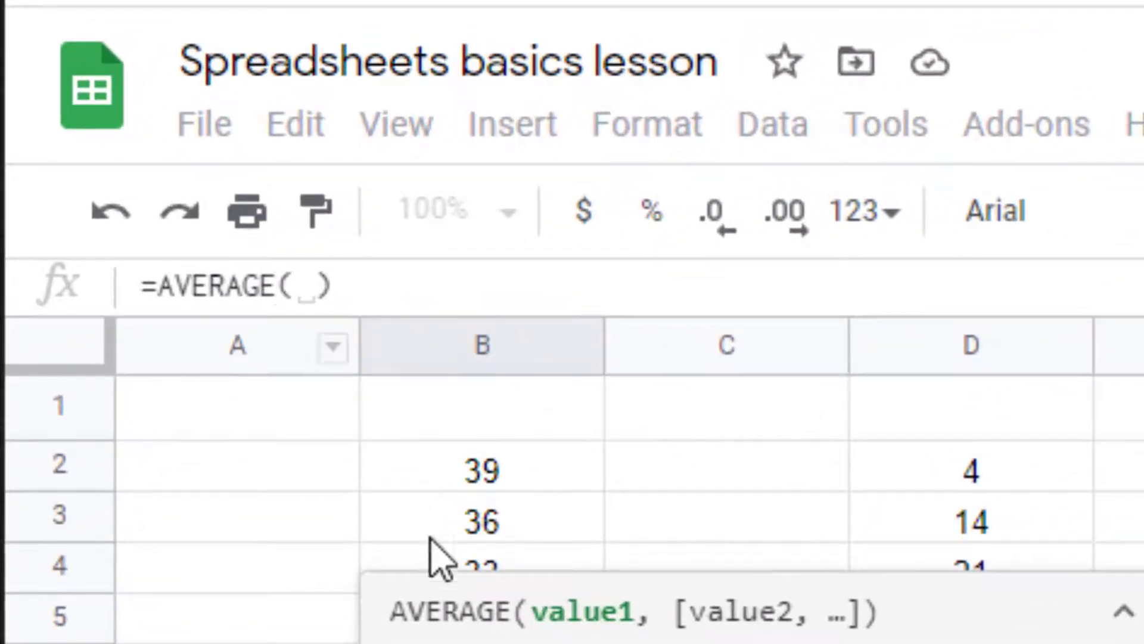
click(973, 484)
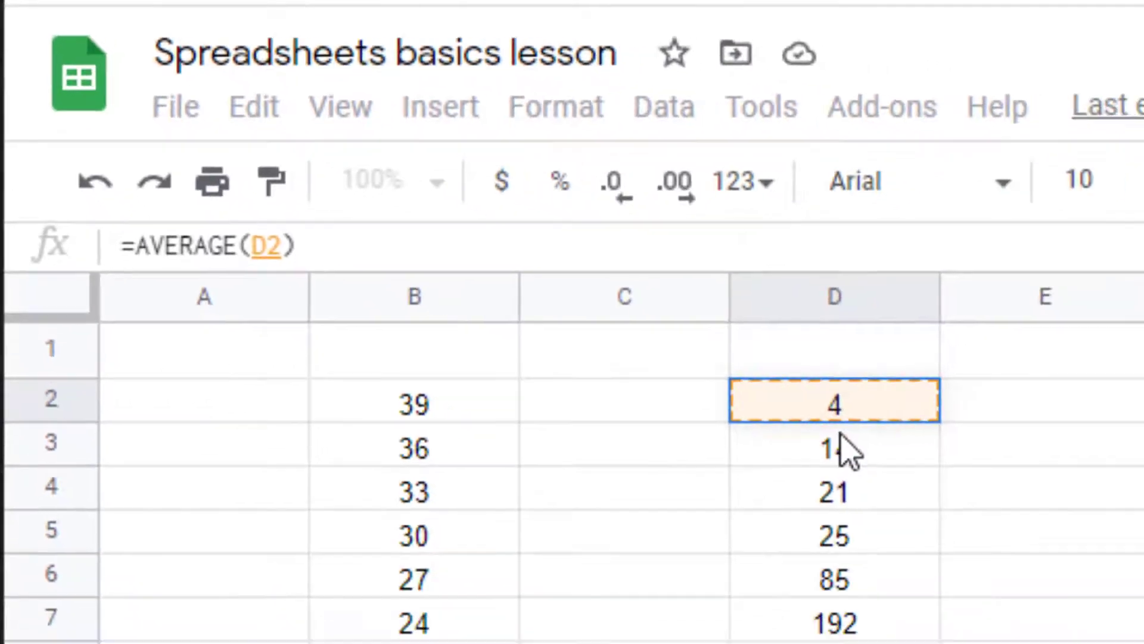
drag(846, 453, 854, 643)
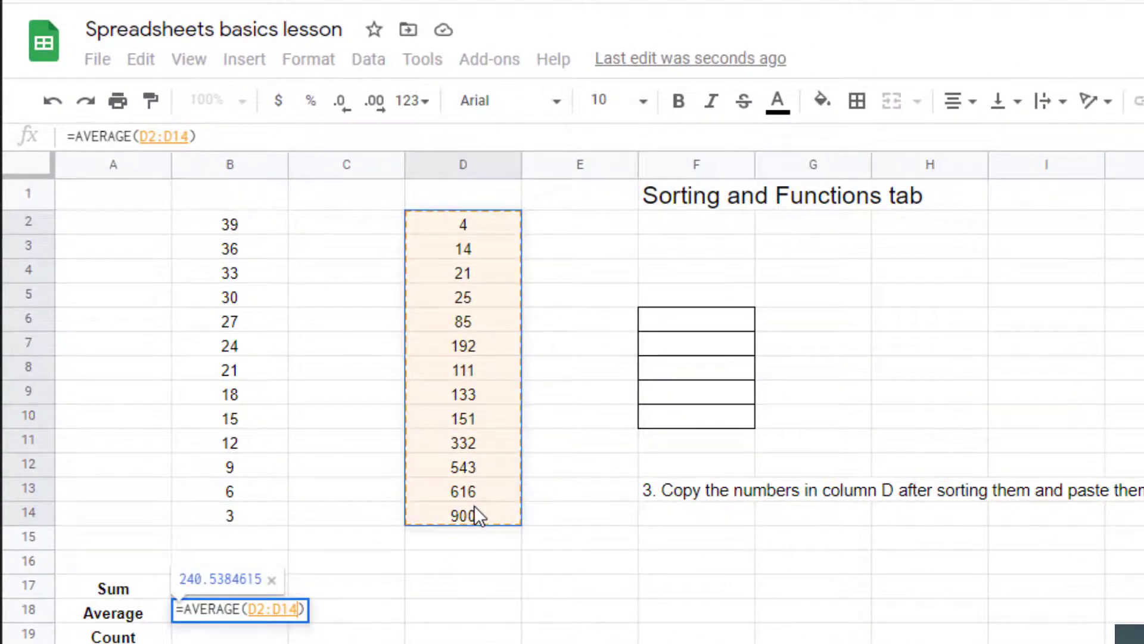
key(Return)
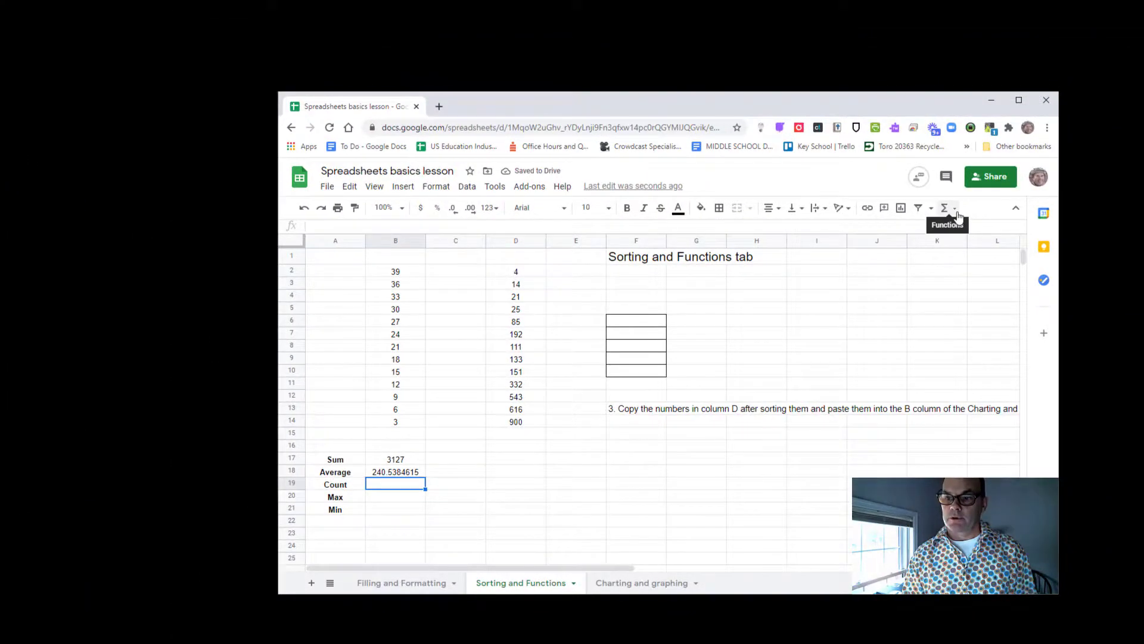
Step: Insert a COUNT function over D2:D14 in cell B19, beside the Count label
click(948, 208)
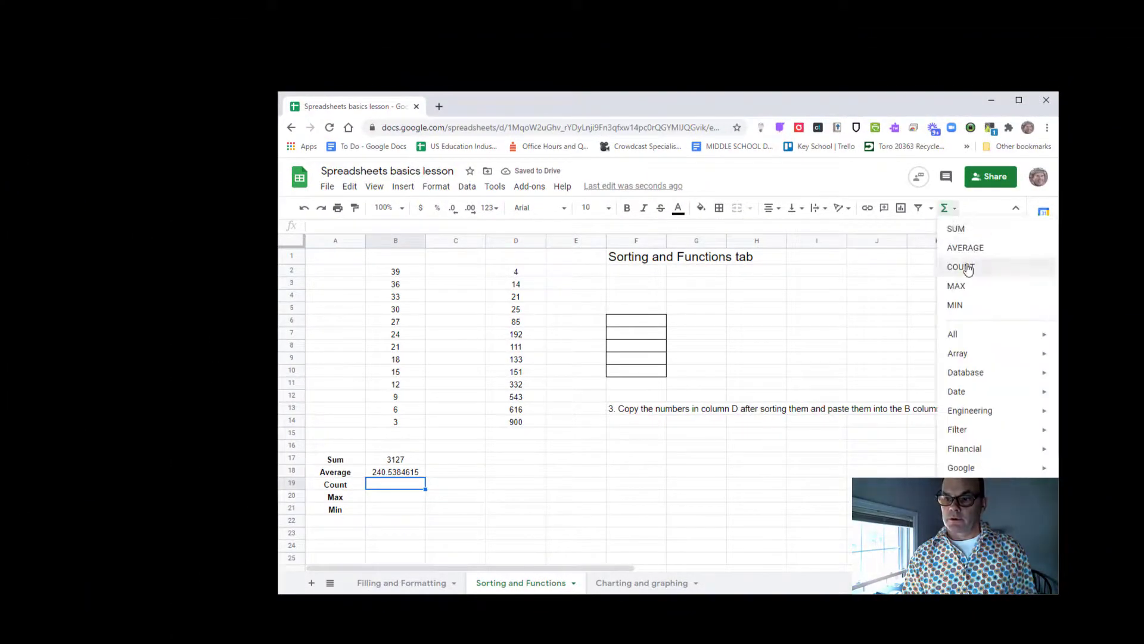
click(963, 265)
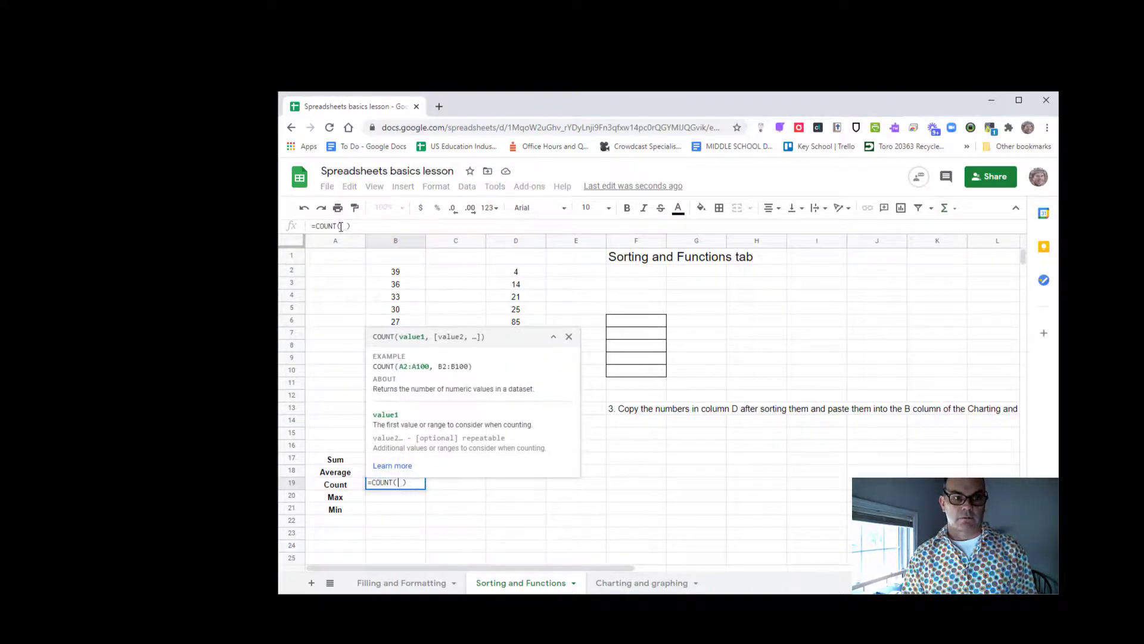
drag(502, 272, 510, 424)
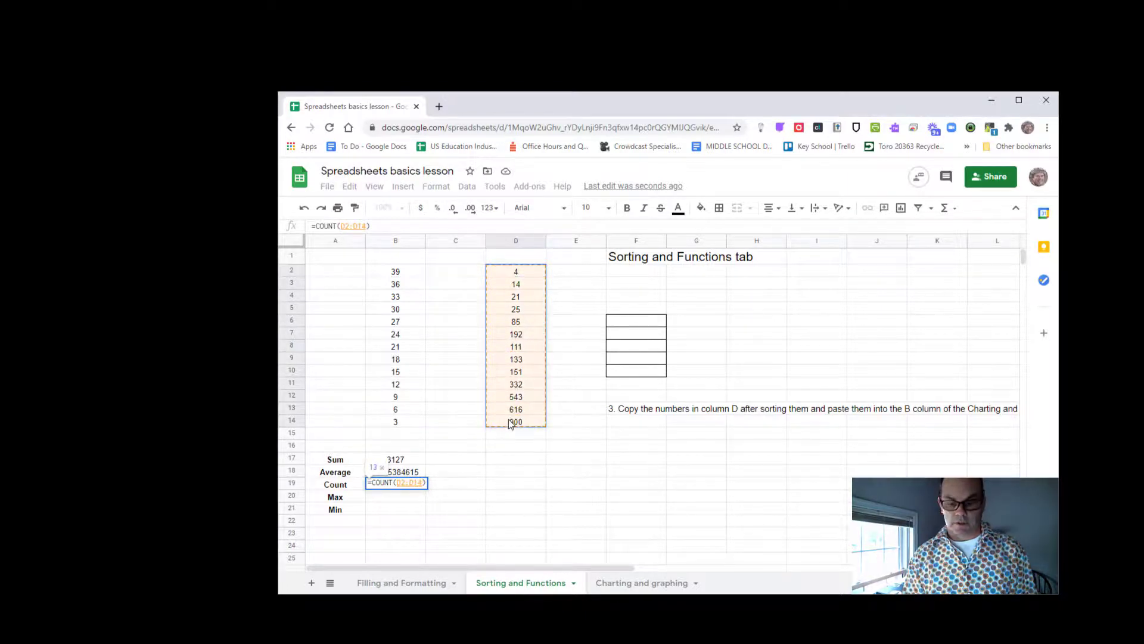
key(Return)
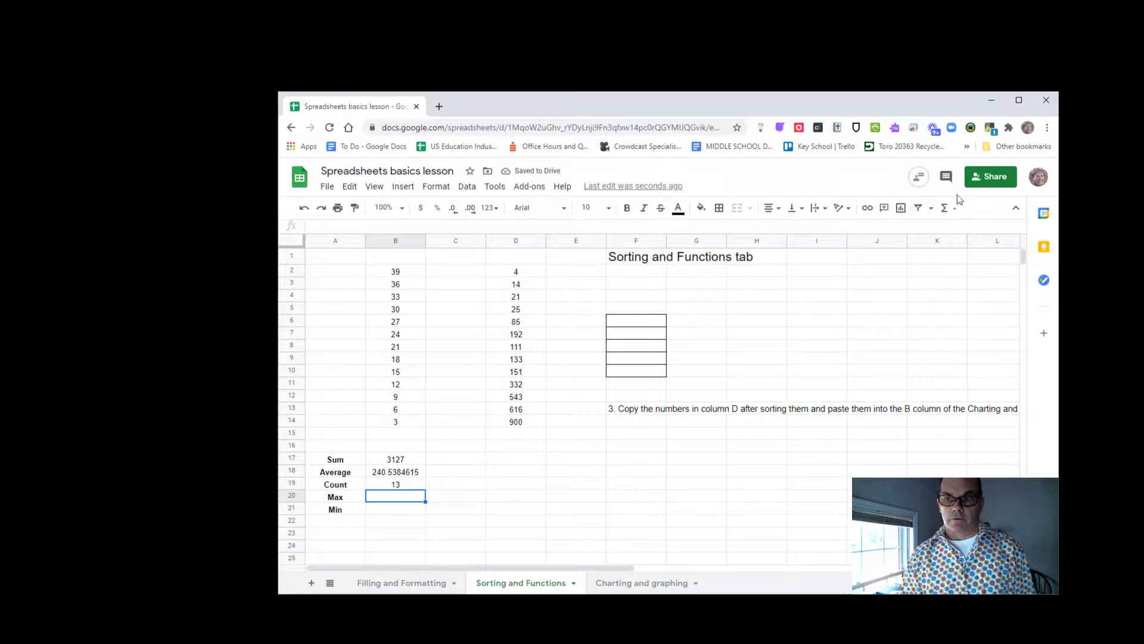
Step: Insert a MAX function over D2:D14 in cell B20, beside the Max label
click(947, 208)
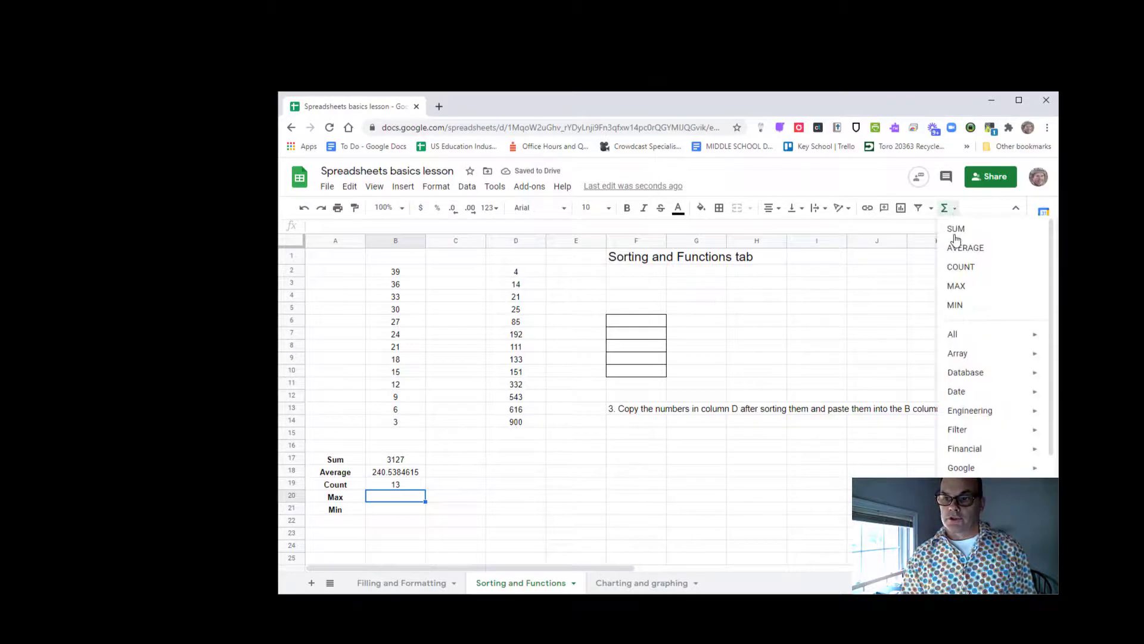
click(956, 284)
drag(533, 275, 534, 421)
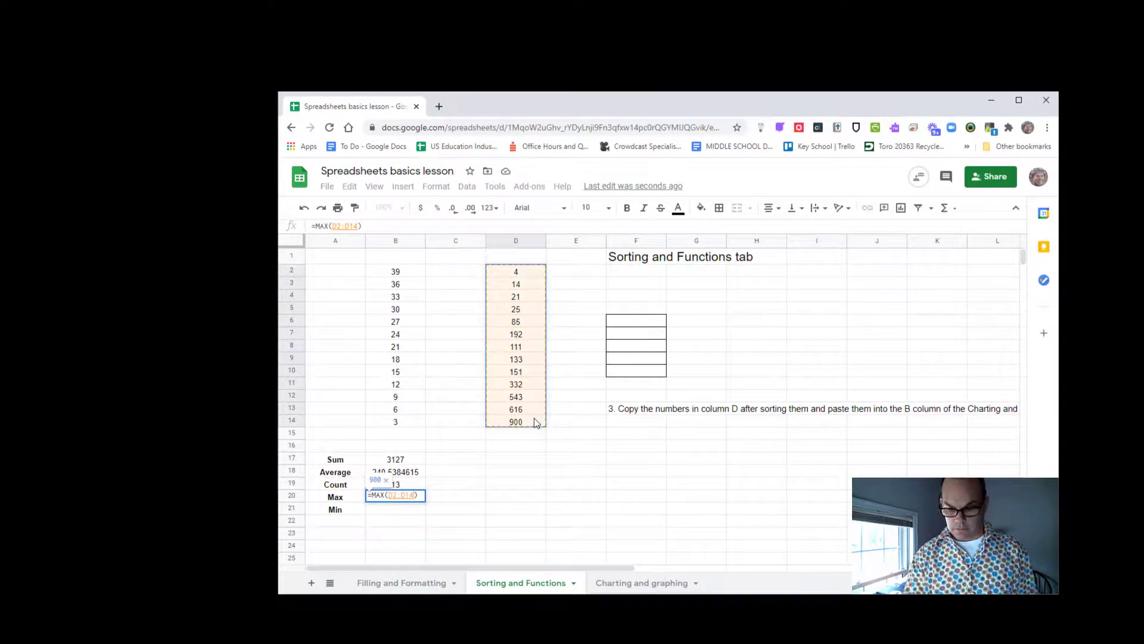
key(Return)
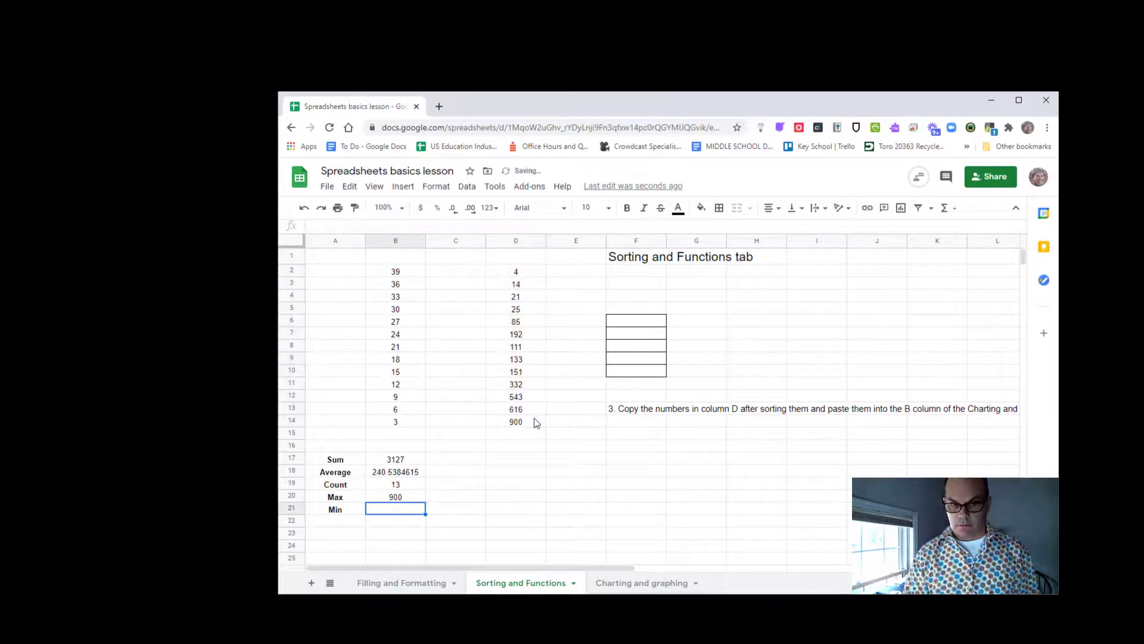
Step: Insert a MIN function over D2:D14 in cell B21, beside the Min label
click(952, 209)
click(963, 304)
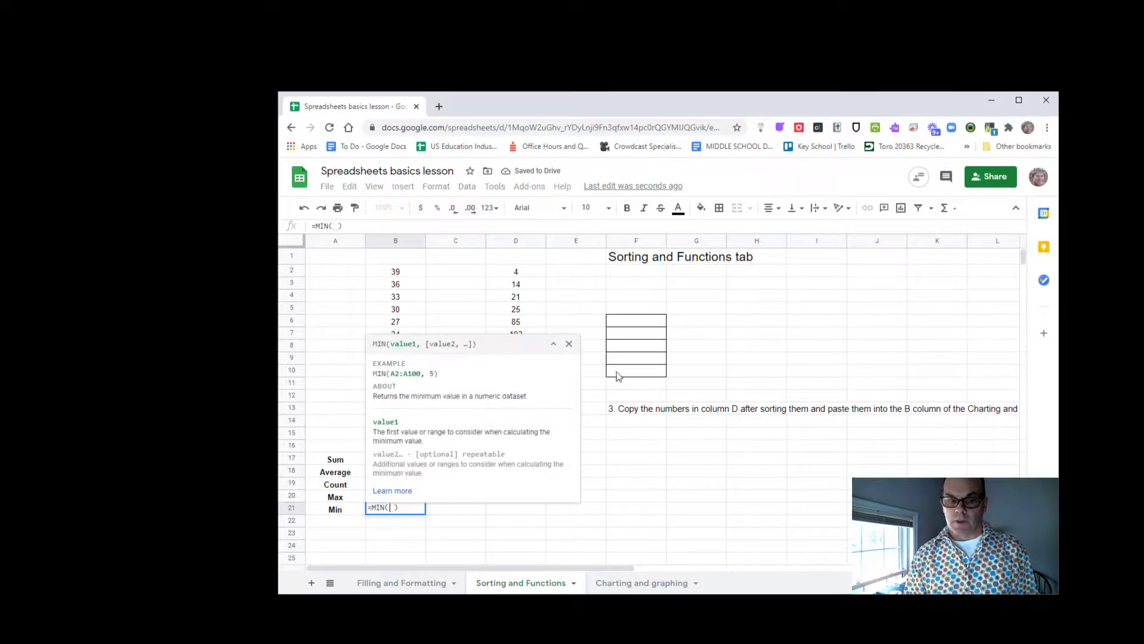
click(527, 273)
drag(528, 273, 523, 419)
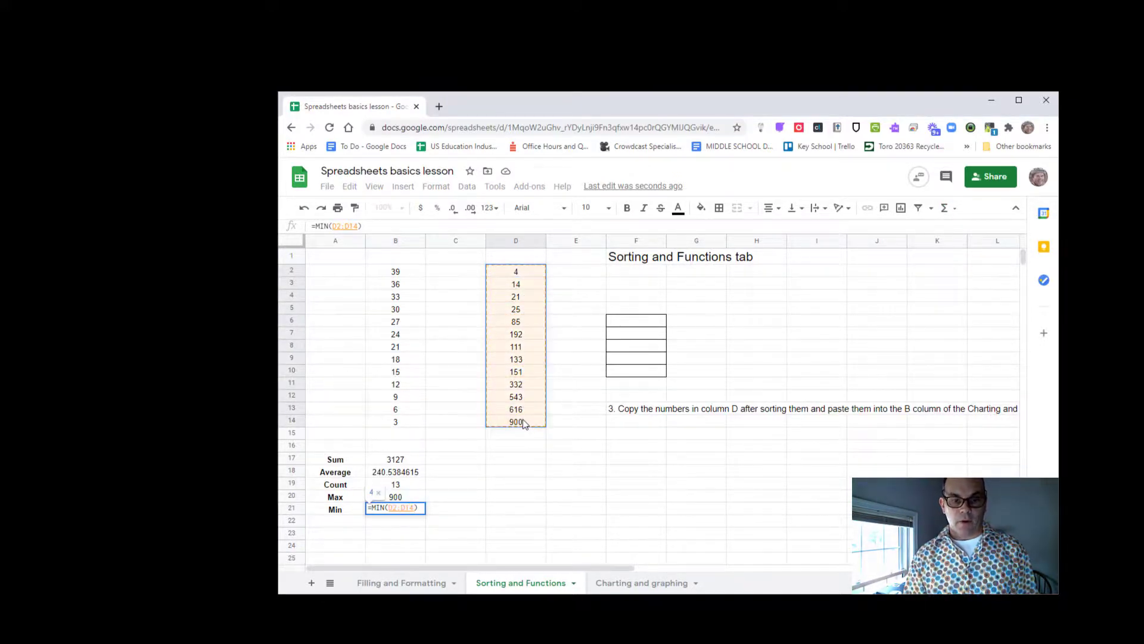
key(Return)
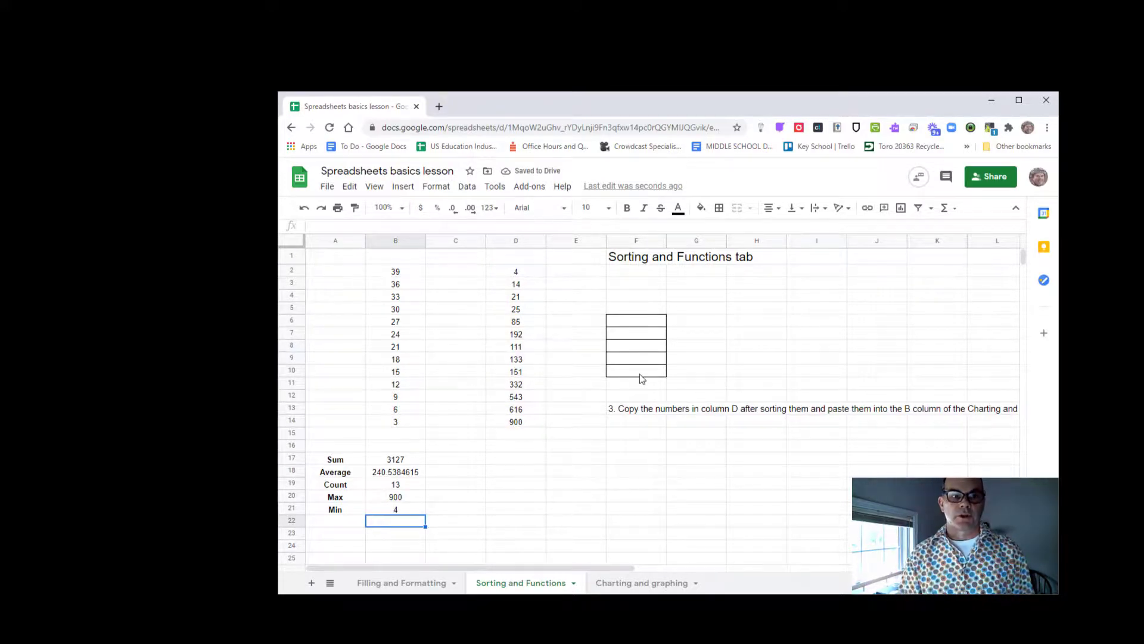
click(956, 208)
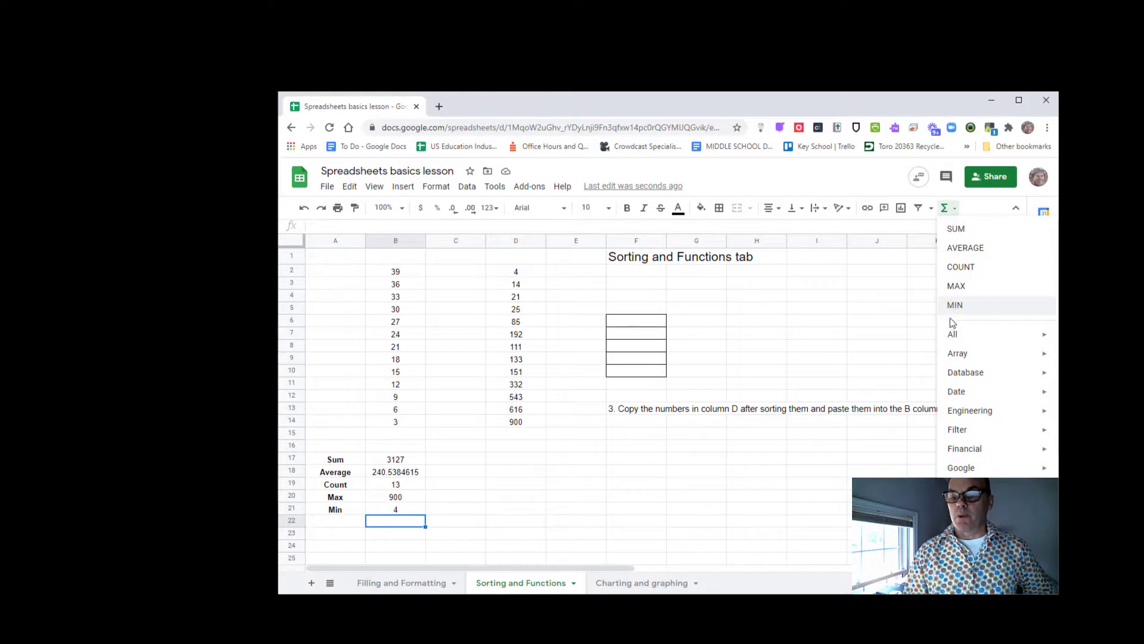
mouse_move(956, 372)
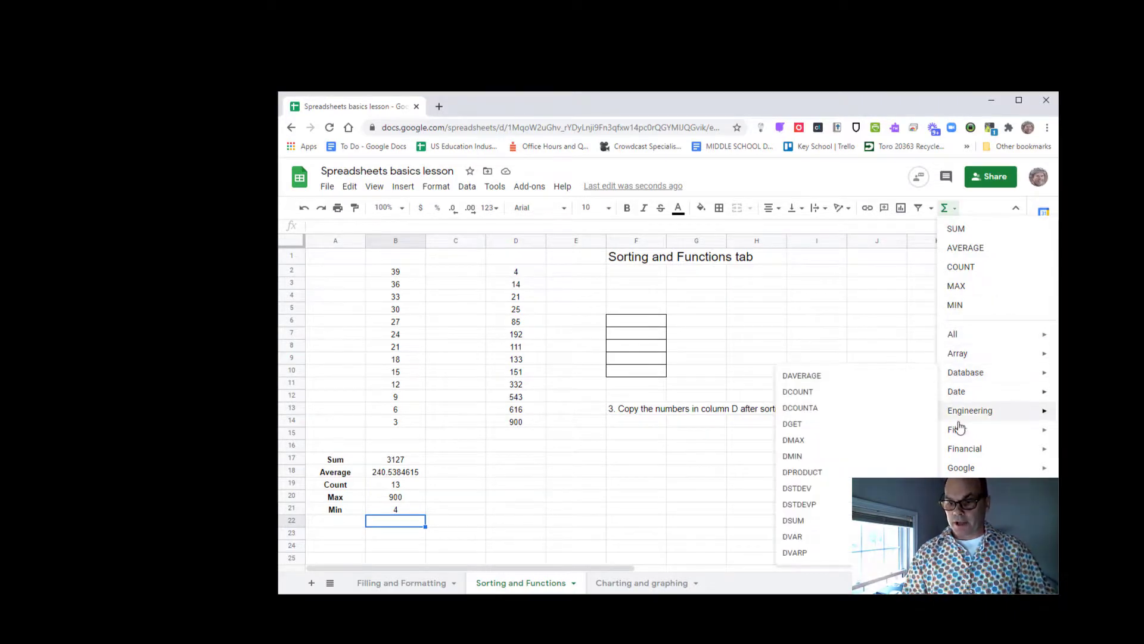
scroll(959, 406, down, 2)
mouse_move(958, 424)
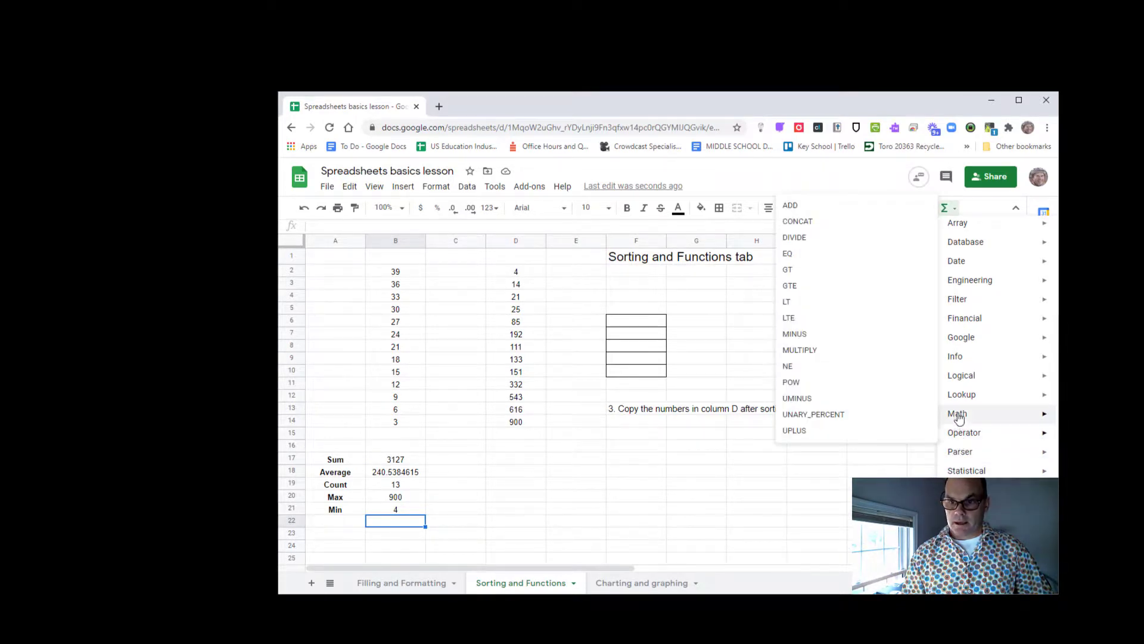
scroll(961, 367, up, 2)
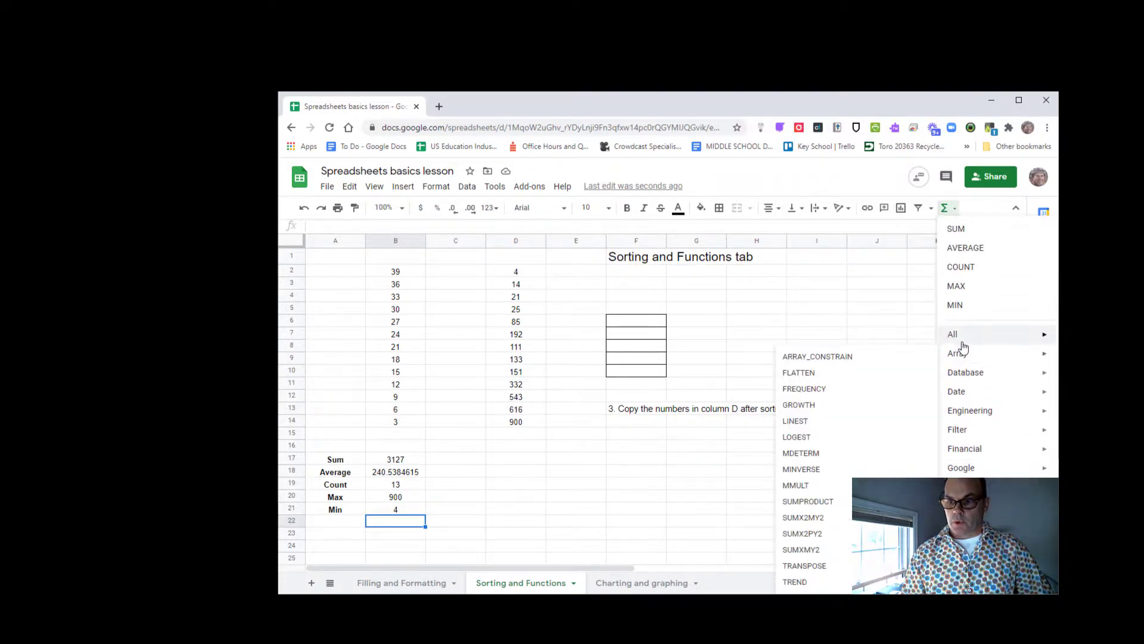
mouse_move(964, 341)
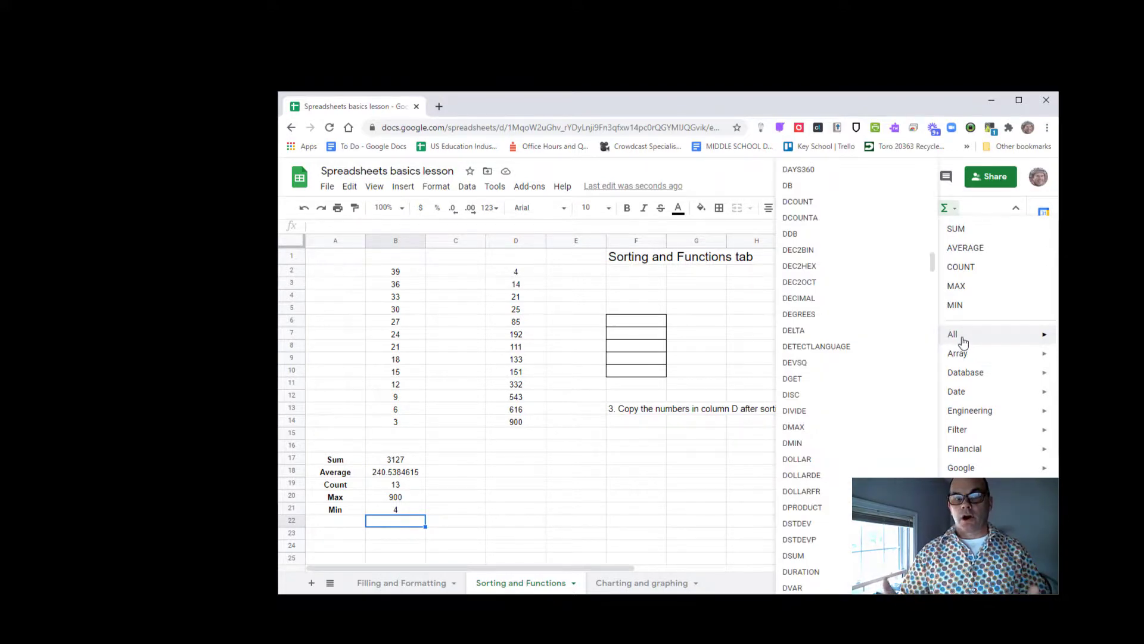